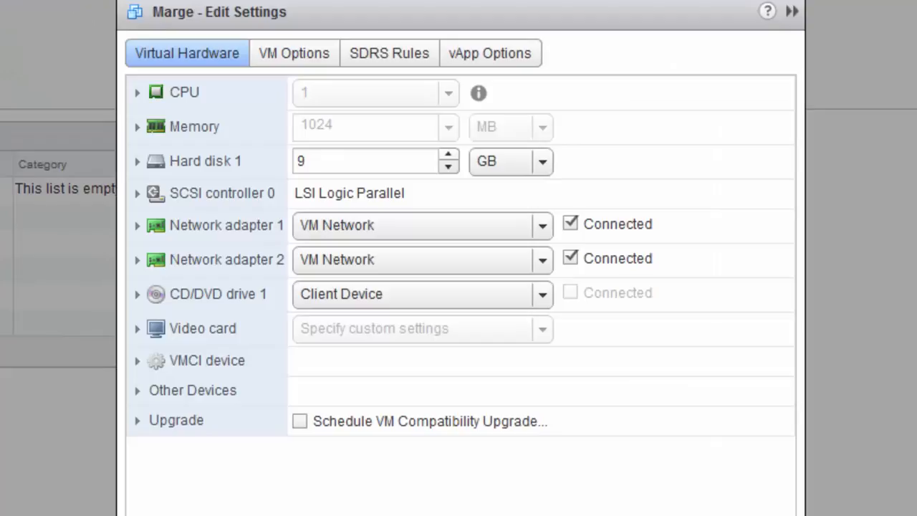
Connect Marge's Network adapter 1 to TEST subnet 6 vmnic7 and save the change.
{"action": "left_click", "coordinate": [543, 227]}
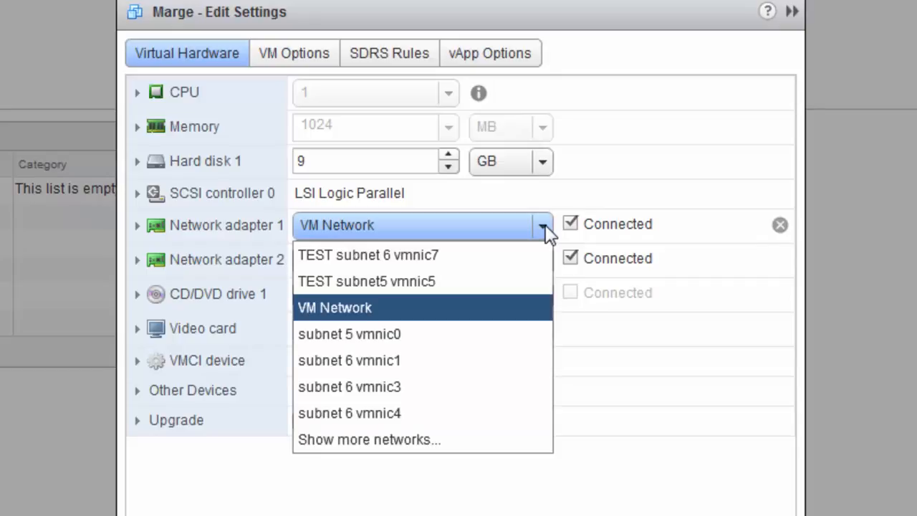
{"action": "left_click", "coordinate": [433, 256]}
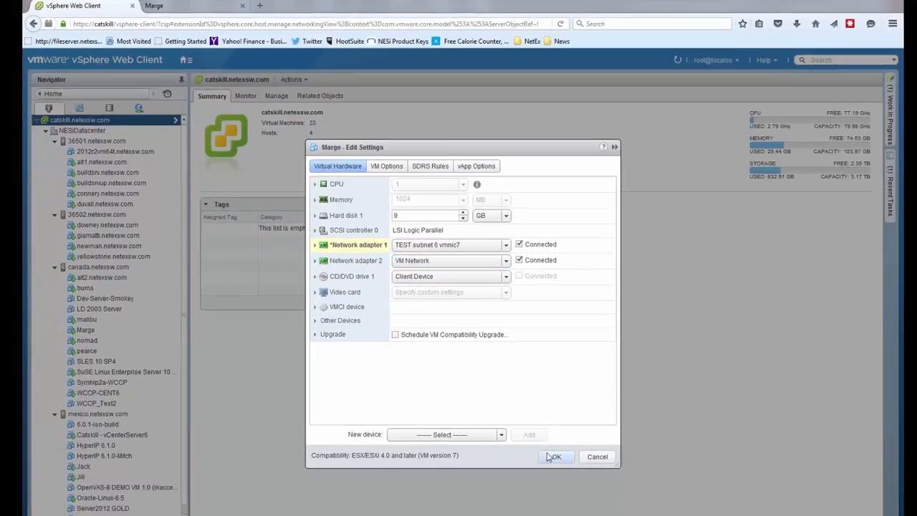
{"action": "left_click", "coordinate": [556, 457]}
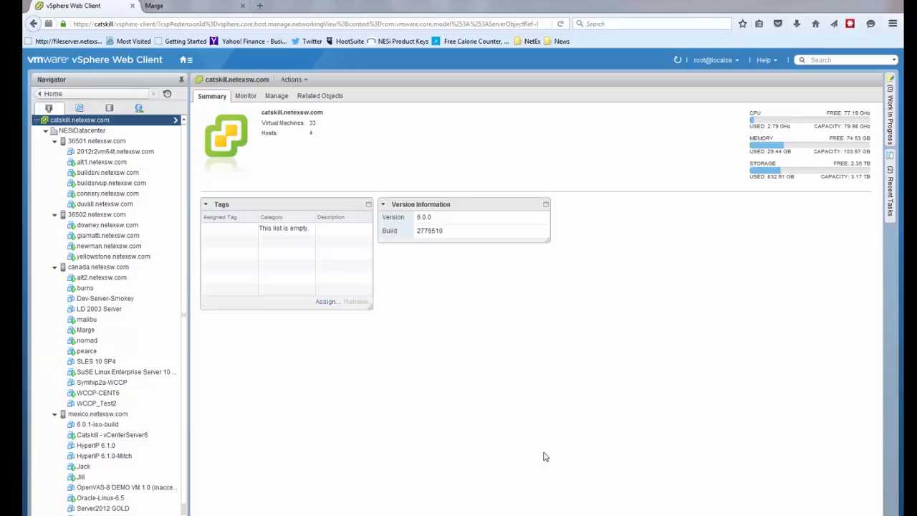
Power on the Marge virtual machine.
{"action": "right_click", "coordinate": [86, 331]}
{"action": "mouse_move", "coordinate": [117, 72]}
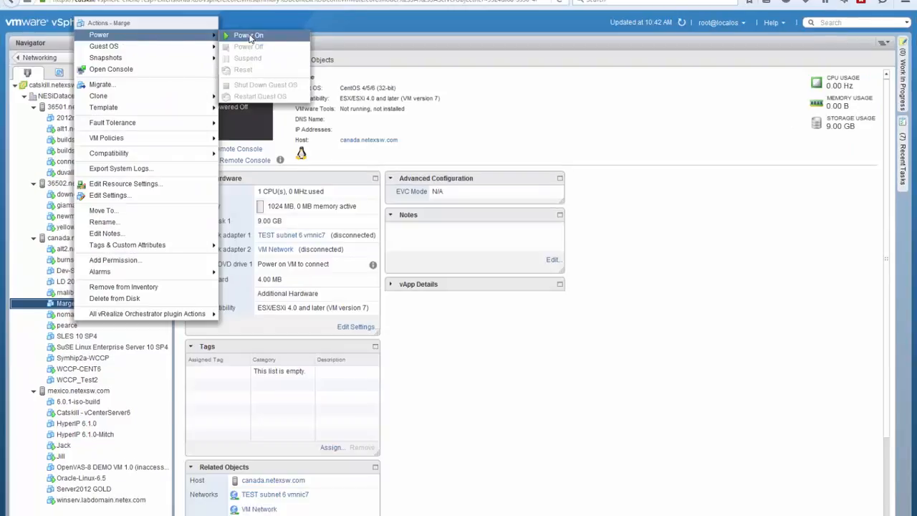
{"action": "left_click", "coordinate": [248, 36]}
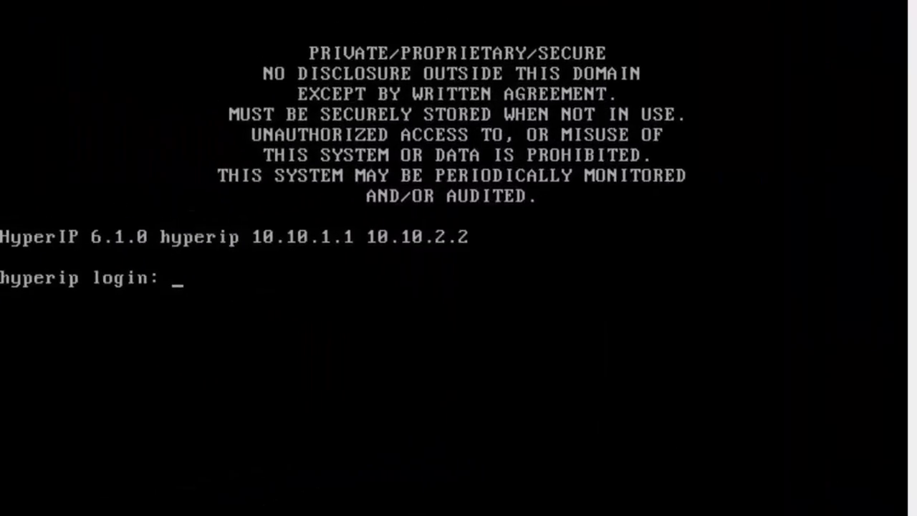
Log in to the HyperIP console as hipadmin and list the available commands with '?'.
{"action": "type", "text": "hipad"}
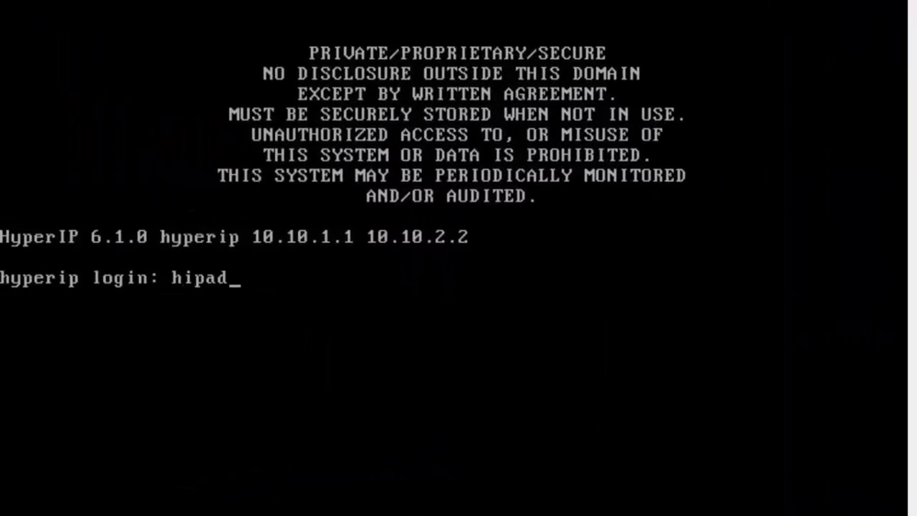
{"action": "type", "text": "min"}
{"action": "key", "text": "Return"}
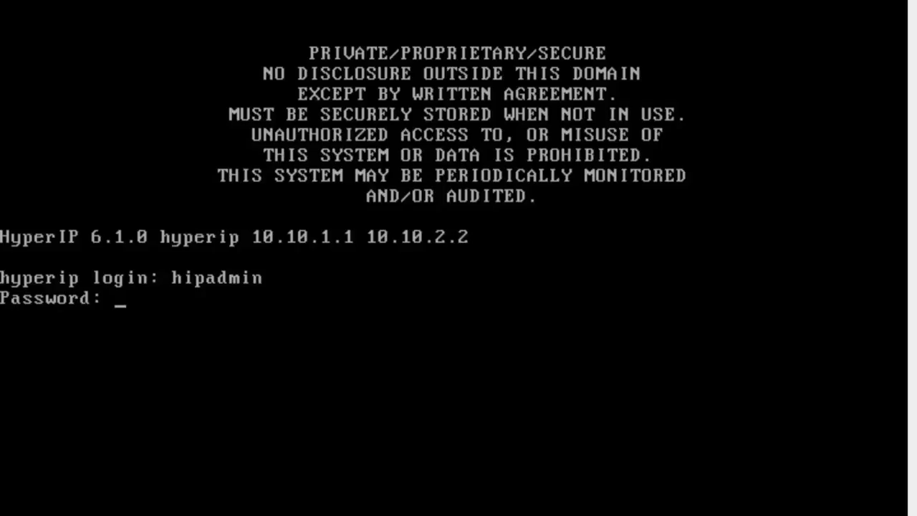
{"action": "key", "text": "Return"}
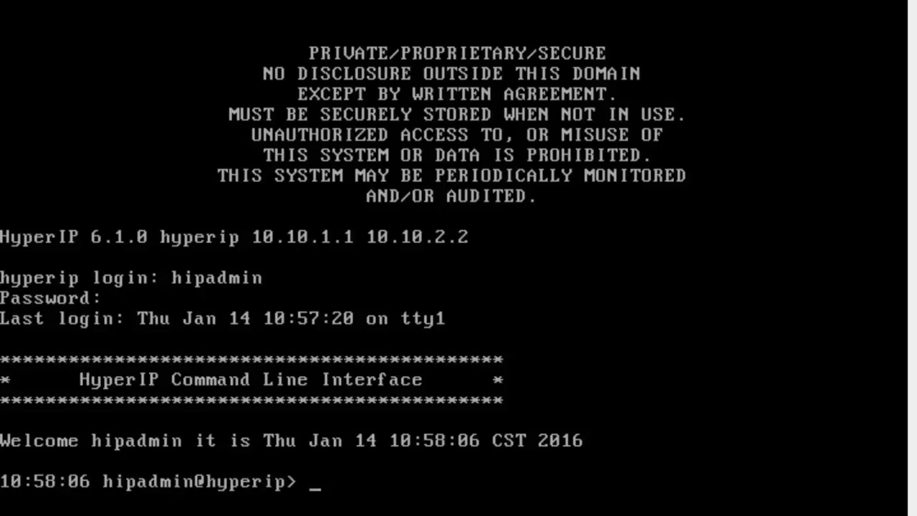
{"action": "key", "text": "?"}
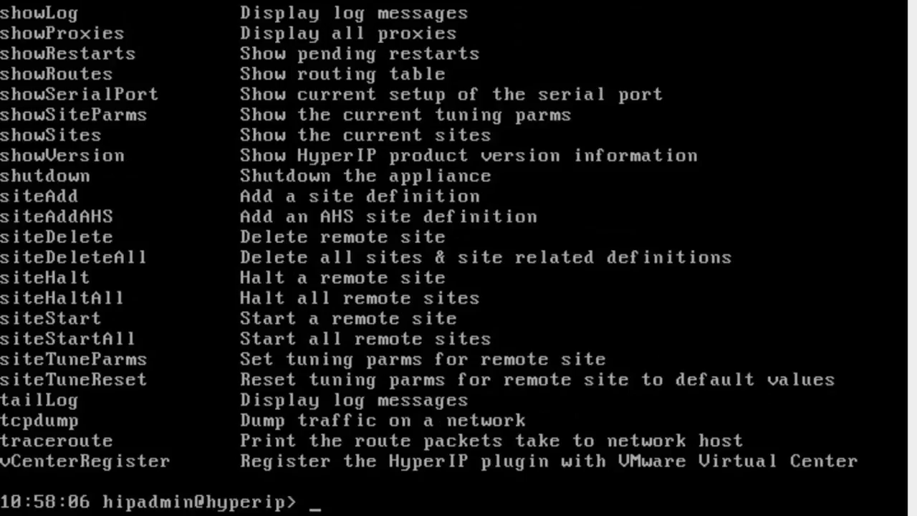
Run cfgPassword admin and enter a new password for the admin account.
{"action": "type", "text": "cfgp"}
{"action": "key", "text": "Tab"}
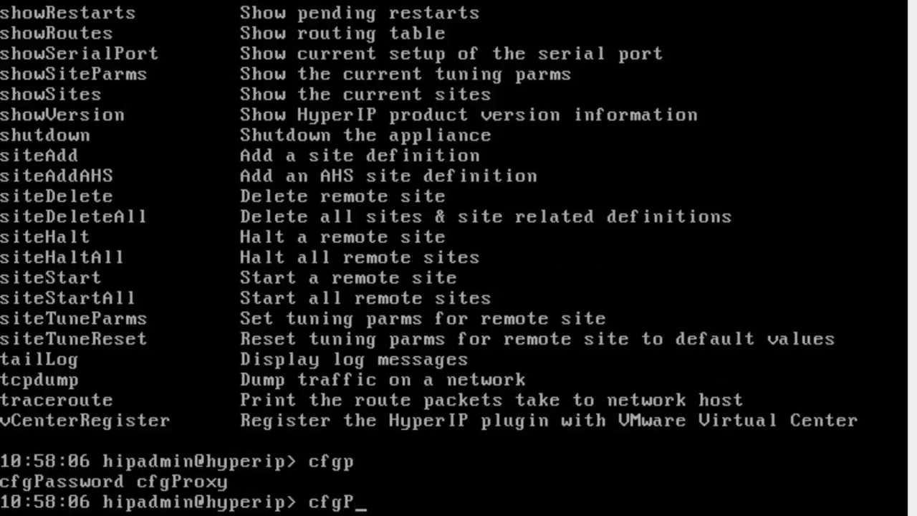
{"action": "type", "text": "a"}
{"action": "key", "text": "Tab"}
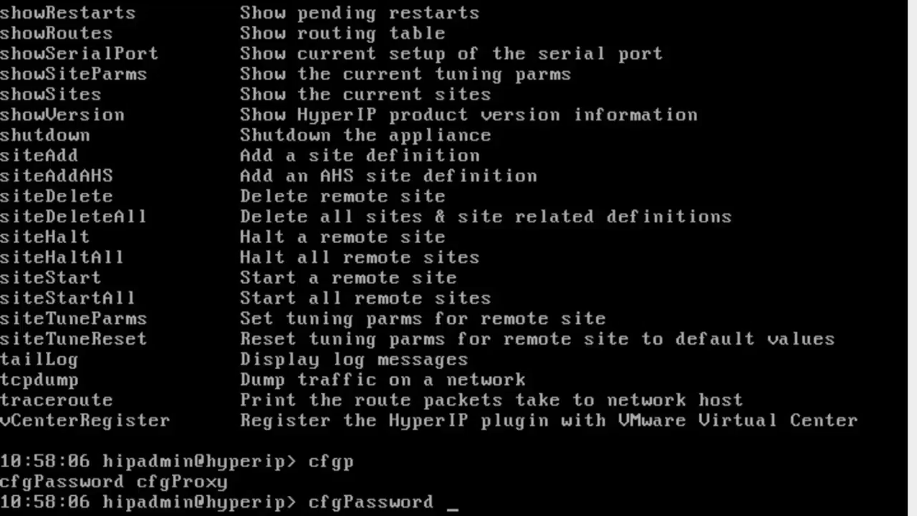
{"action": "key", "text": "Tab"}
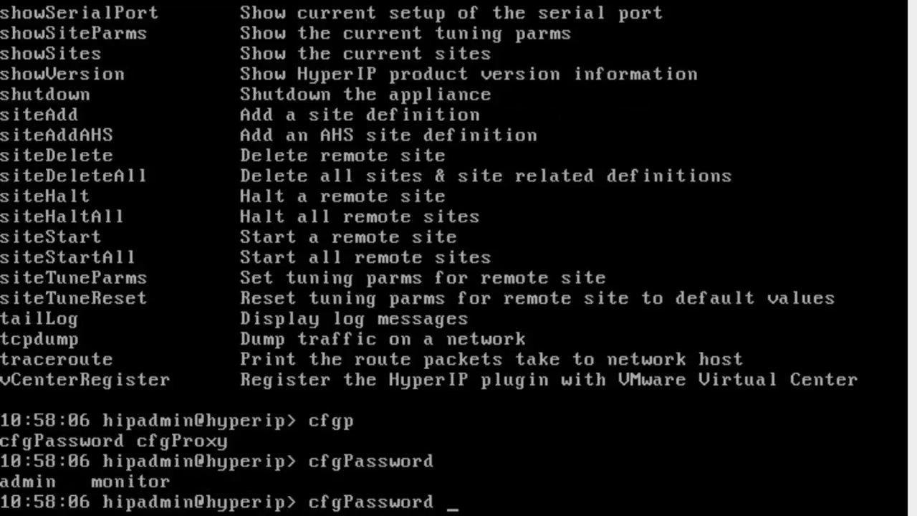
{"action": "type", "text": "admin"}
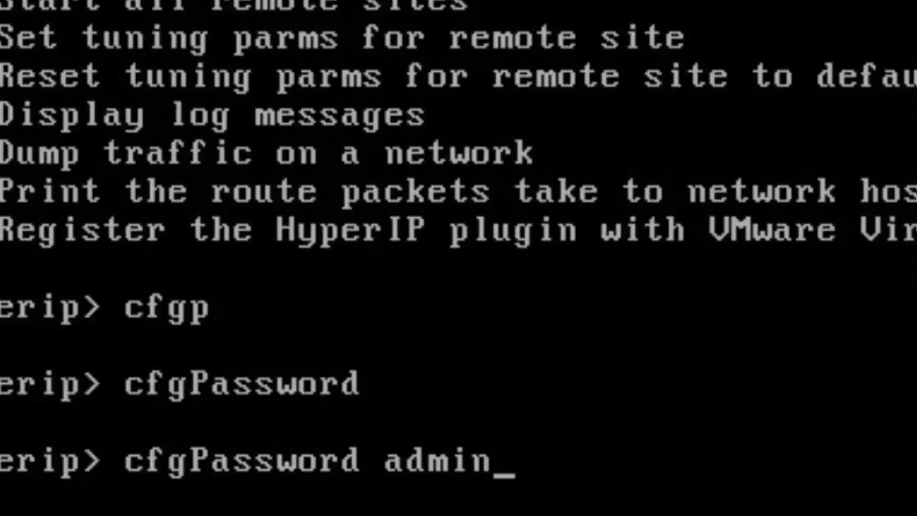
{"action": "key", "text": "Return"}
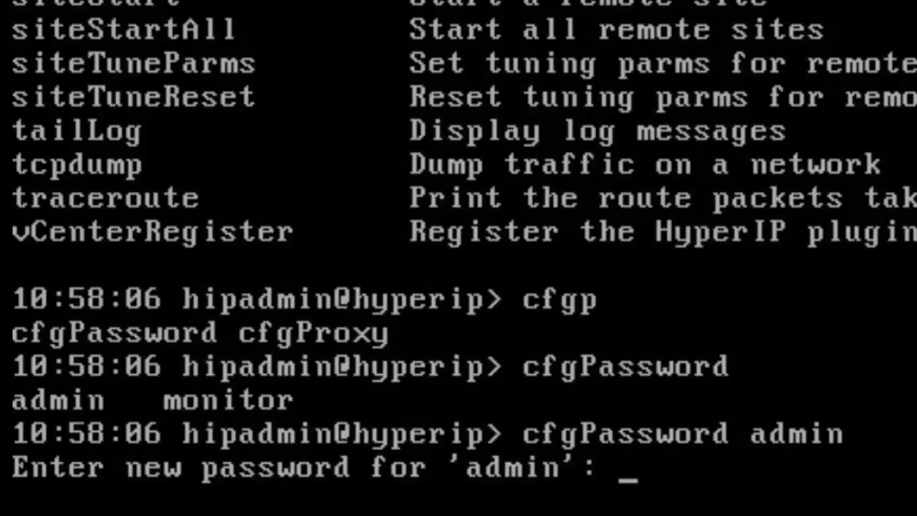
{"action": "key", "text": "Return"}
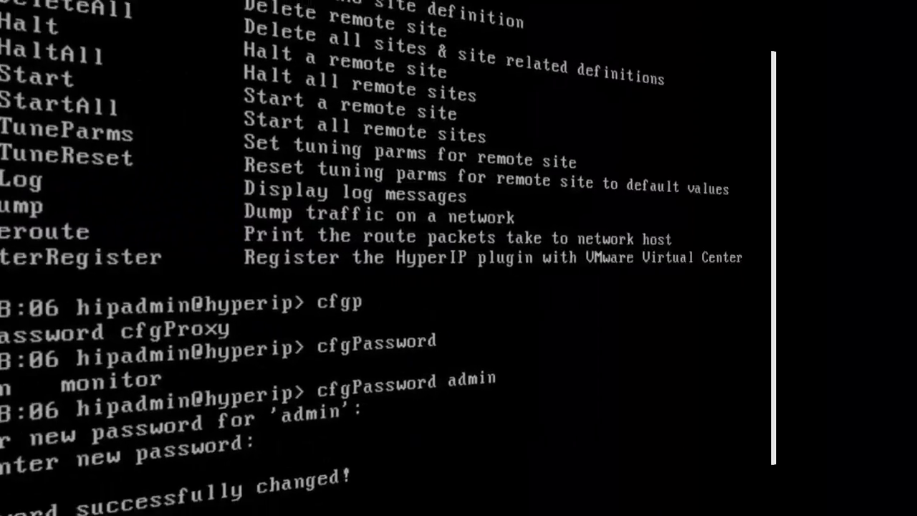
Set the appliance hostname to marge with cfgHostname.
{"action": "type", "text": "cfghostname"}
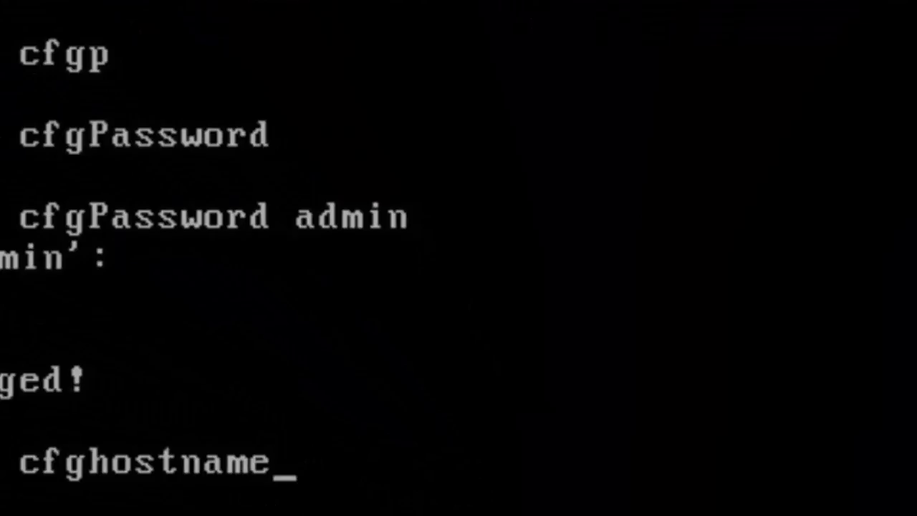
{"action": "key", "text": "Tab"}
{"action": "type", "text": "marge"}
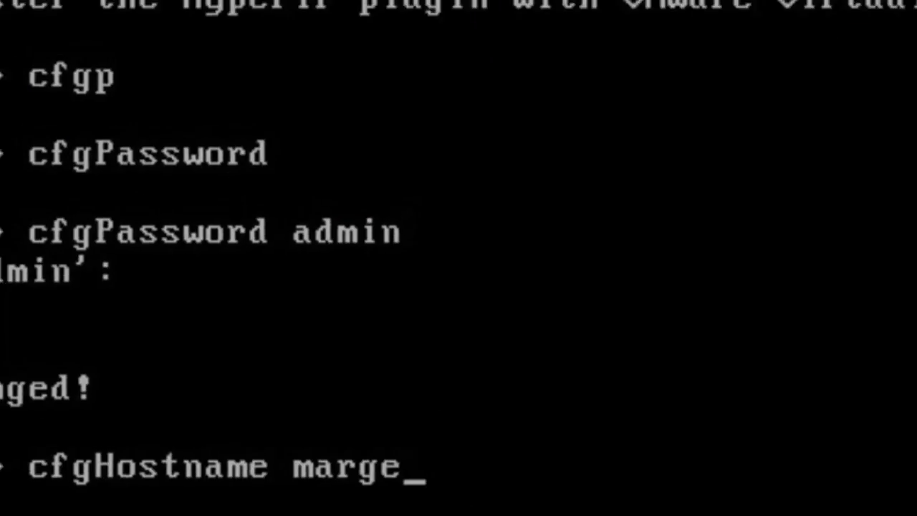
{"action": "key", "text": "Return"}
Configure the data interface as 10.1.6.135, mask 255.255.255.0, auto speed, MTU 1500.
{"action": "type", "text": "cfginterfa"}
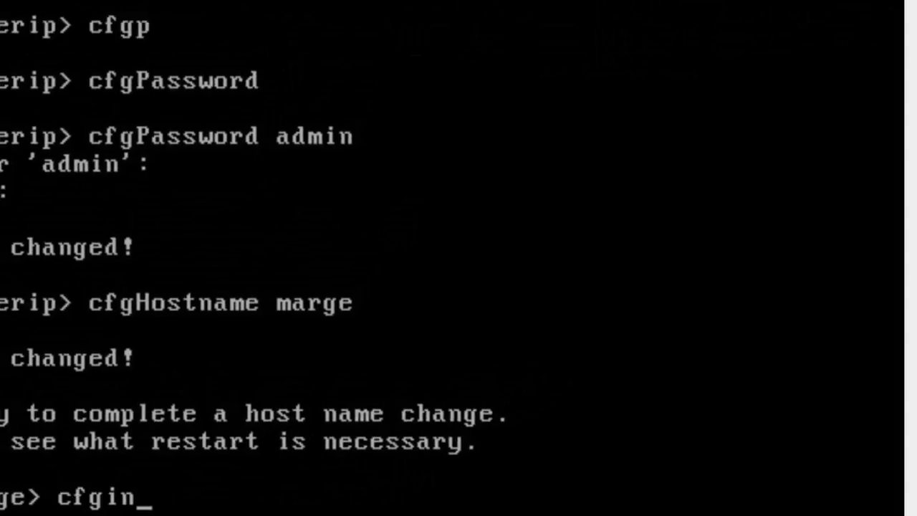
{"action": "key", "text": "Tab"}
{"action": "type", "text": "da"}
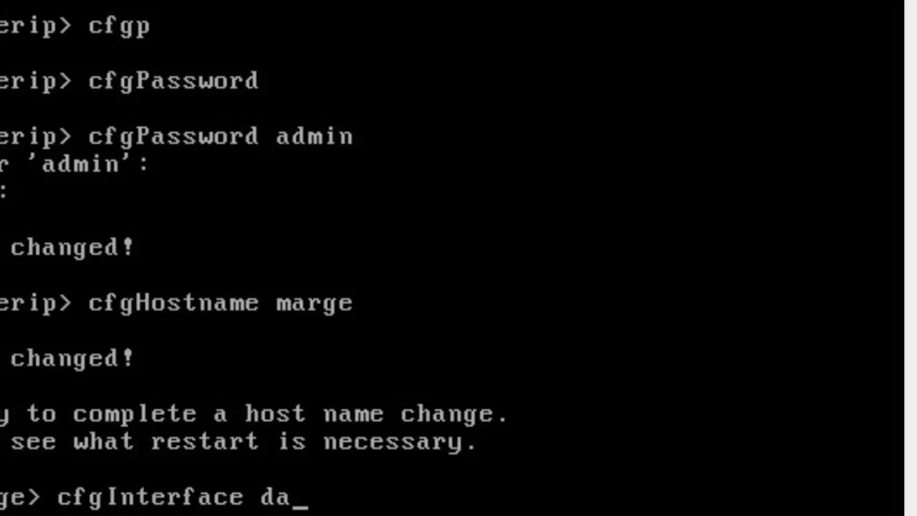
{"action": "type", "text": "ta 10.1.6.135"}
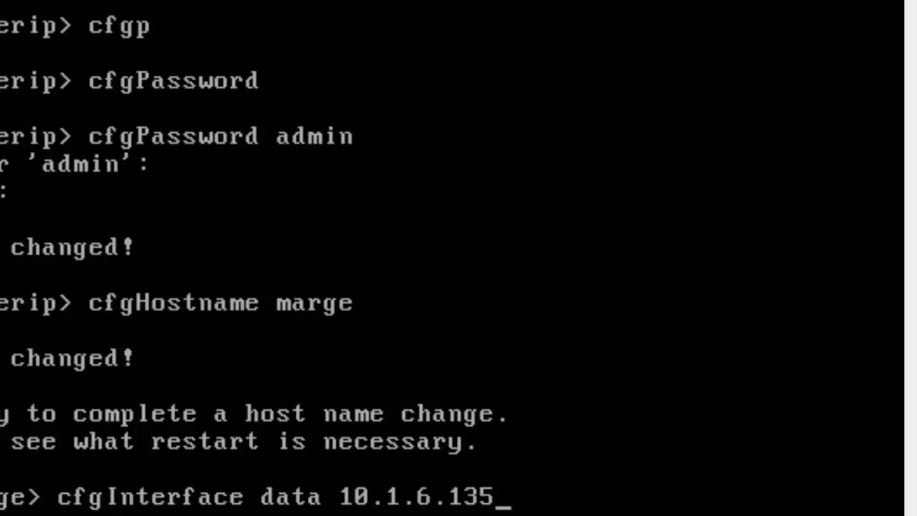
{"action": "type", "text": " 255"}
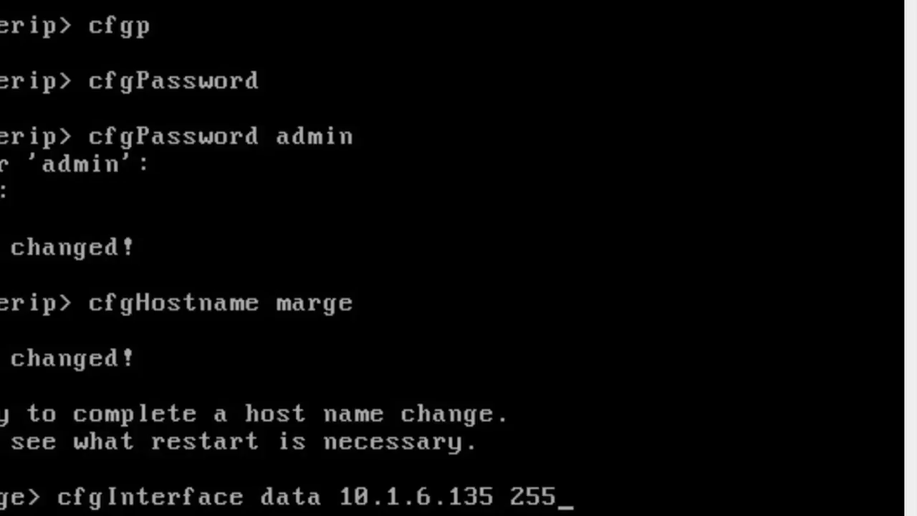
{"action": "type", "text": ".255.255"}
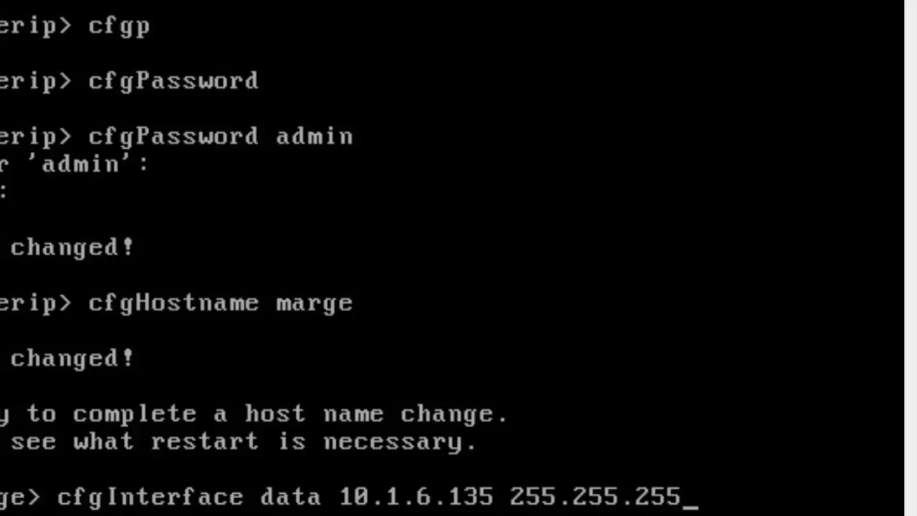
{"action": "type", "text": ".0 aut"}
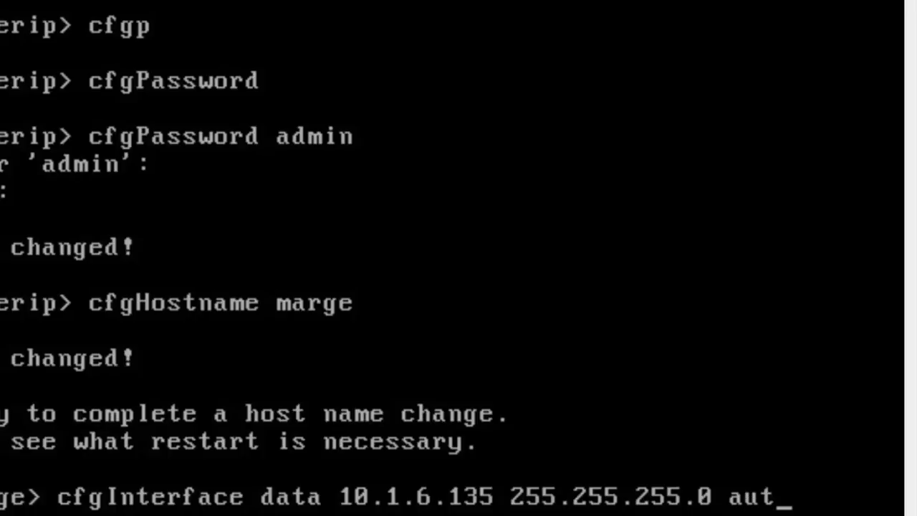
{"action": "type", "text": "o 1500"}
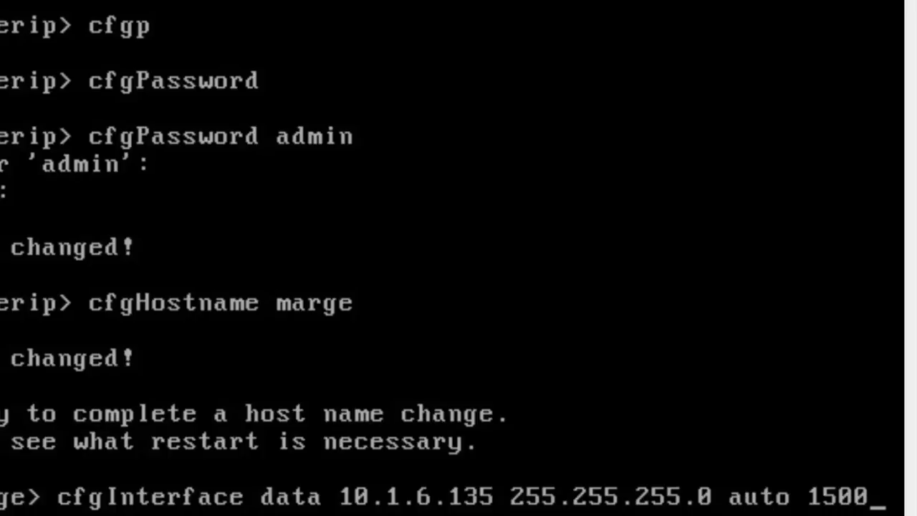
{"action": "key", "text": "Return"}
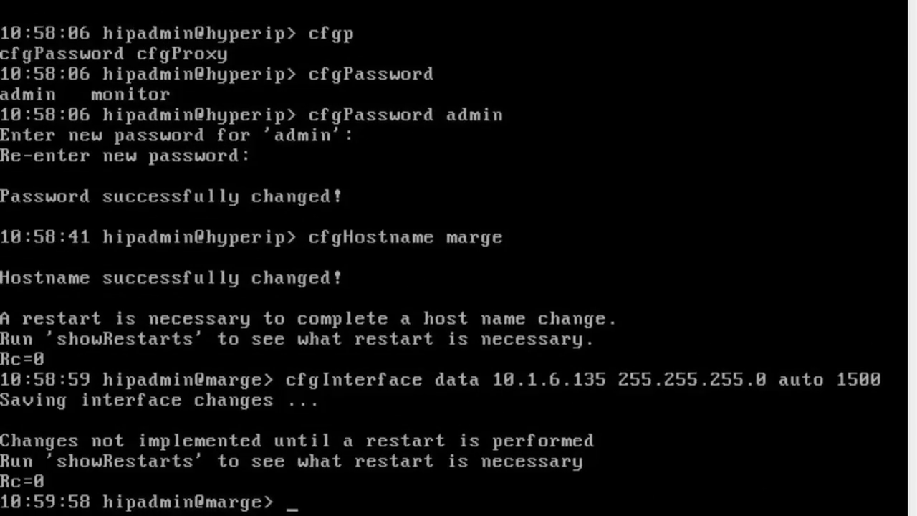
Set the default gateway to 10.1.6.50 with cfgDefaultGateway.
{"action": "type", "text": "cfg"}
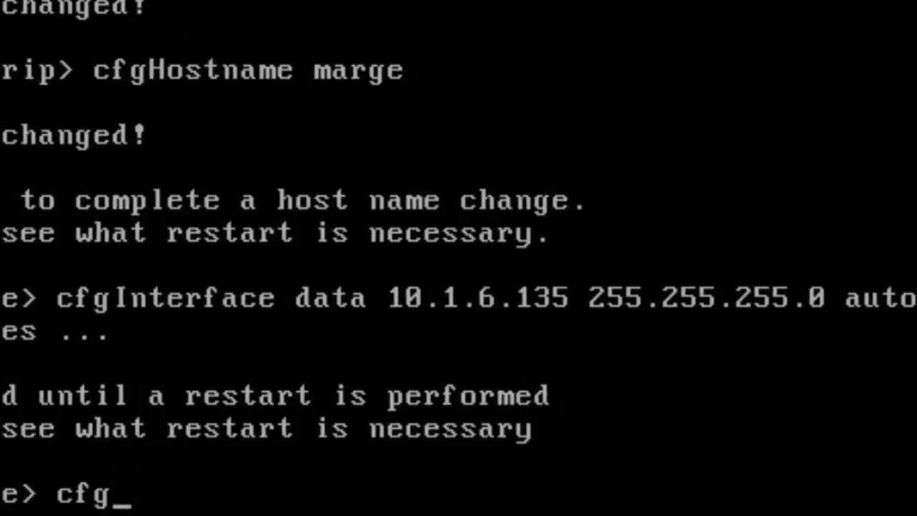
{"action": "type", "text": "d"}
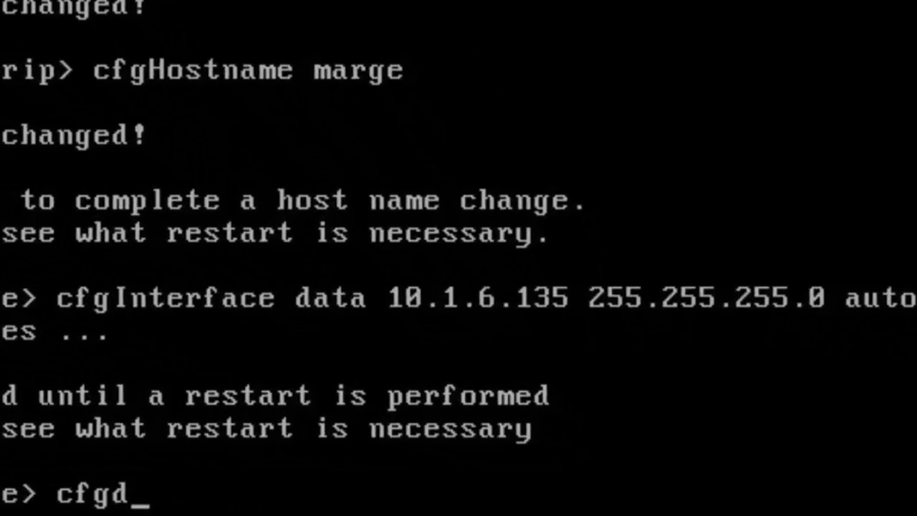
{"action": "key", "text": "Tab"}
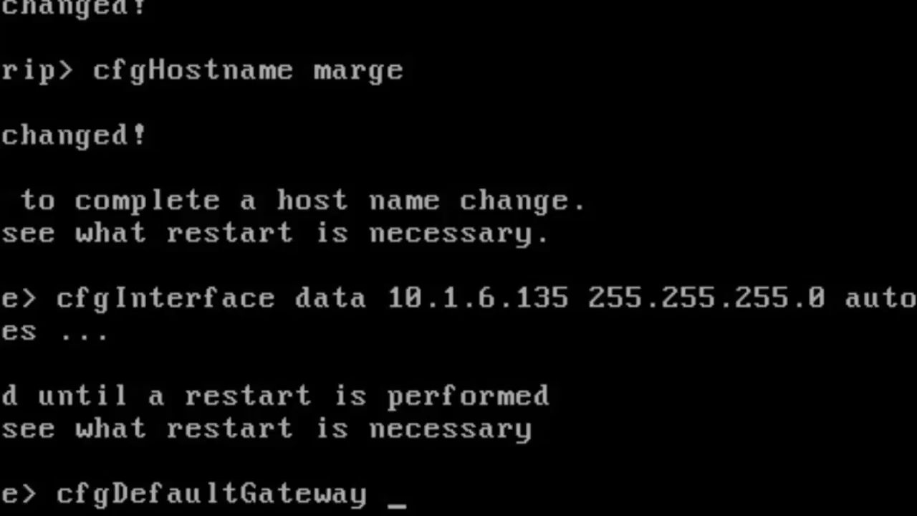
{"action": "type", "text": "10.1.6.50"}
{"action": "key", "text": "Return"}
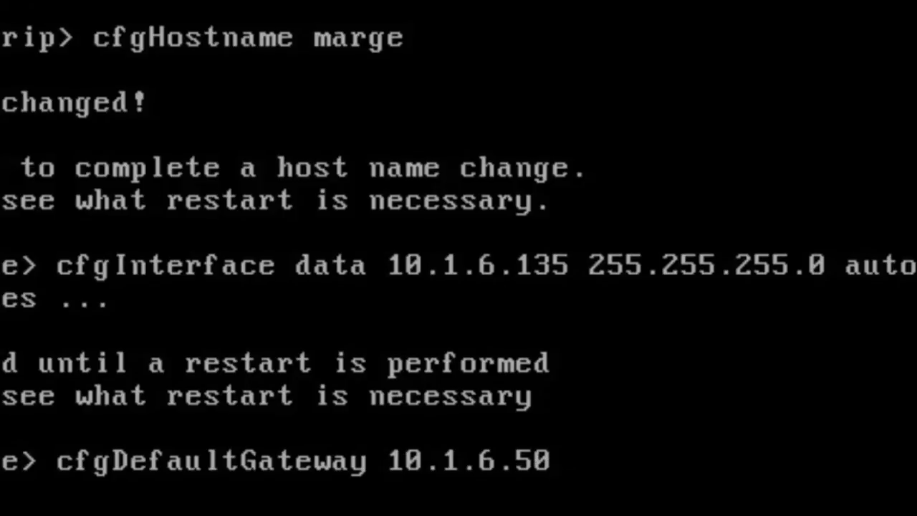
Enable HTTPS and ping access on the data interface with cfgAccessOn.
{"action": "type", "text": "cfgacc"}
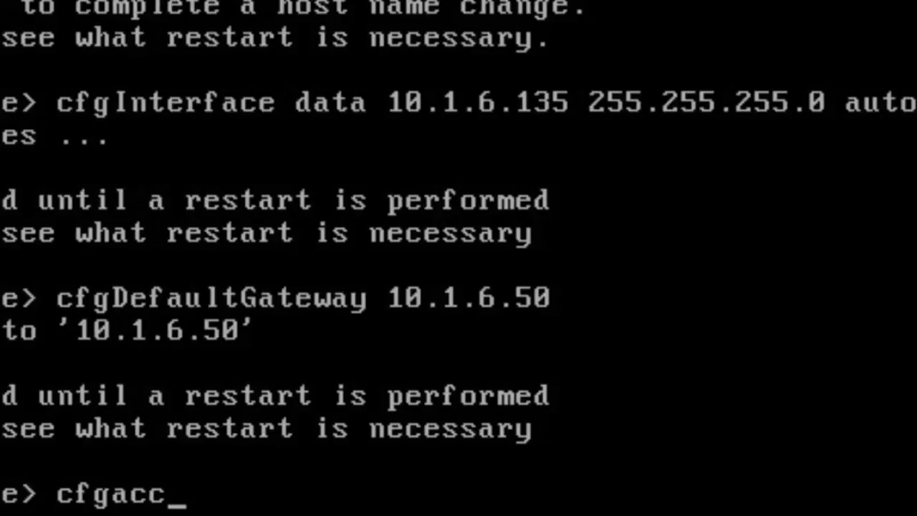
{"action": "type", "text": "esson"}
{"action": "key", "text": "Tab"}
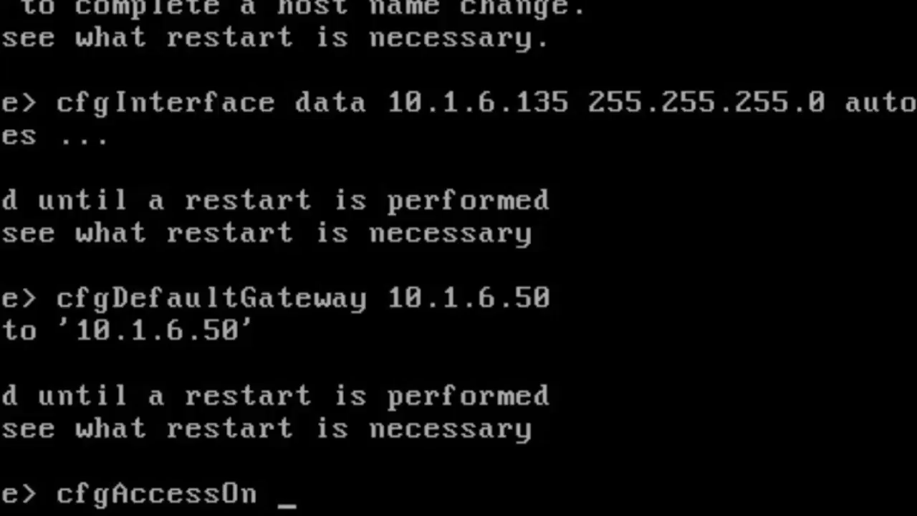
{"action": "type", "text": "data "}
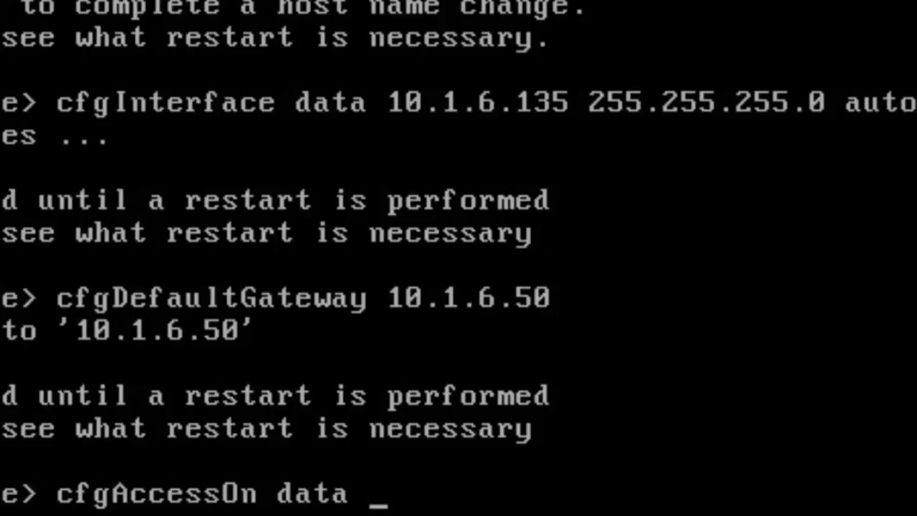
{"action": "type", "text": "httpe"}
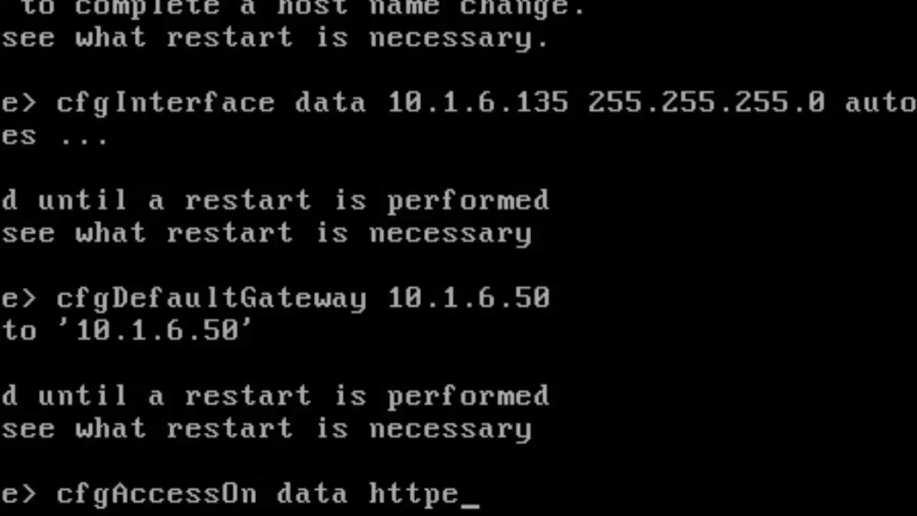
{"action": "key", "text": "Tab"}
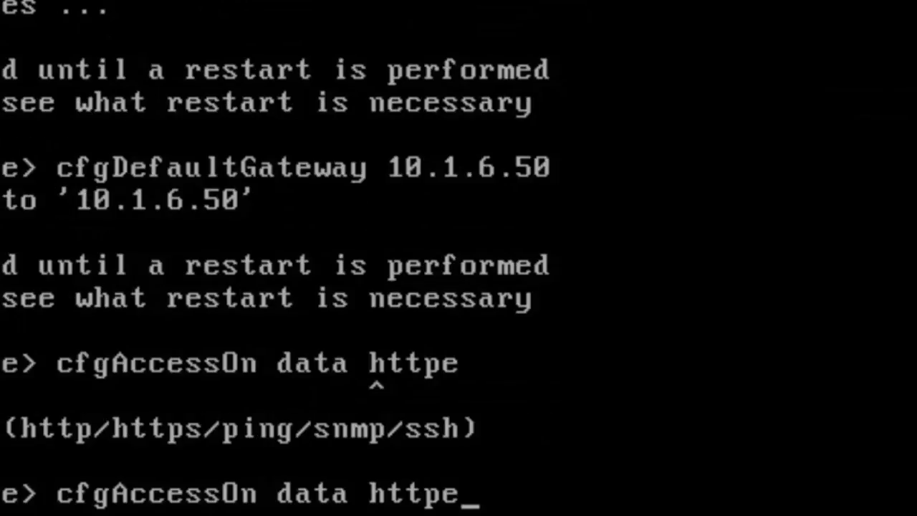
{"action": "key", "text": "BackSpace"}
{"action": "type", "text": "s"}
{"action": "key", "text": "Return"}
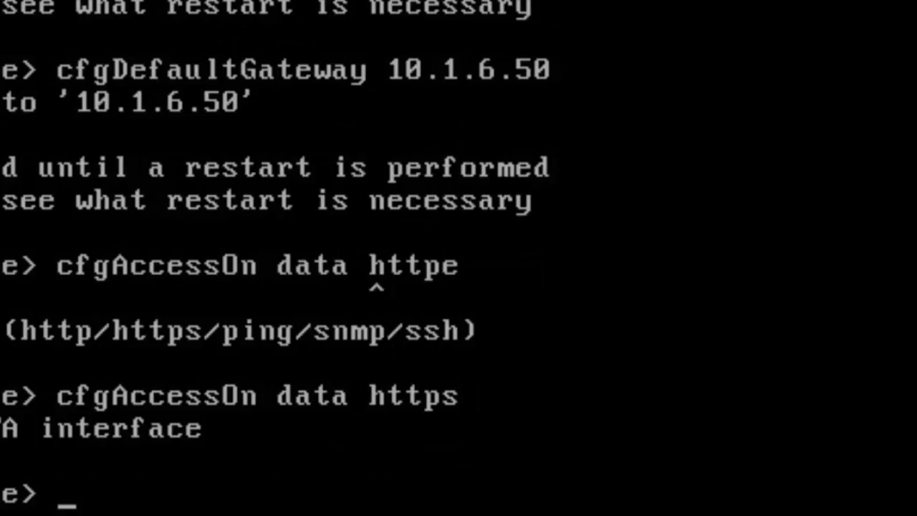
{"action": "key", "text": "Up"}
{"action": "key", "text": "BackSpace"}
{"action": "key", "text": "BackSpace"}
{"action": "key", "text": "BackSpace"}
{"action": "key", "text": "BackSpace"}
{"action": "key", "text": "BackSpace"}
{"action": "key", "text": "BackSpace"}
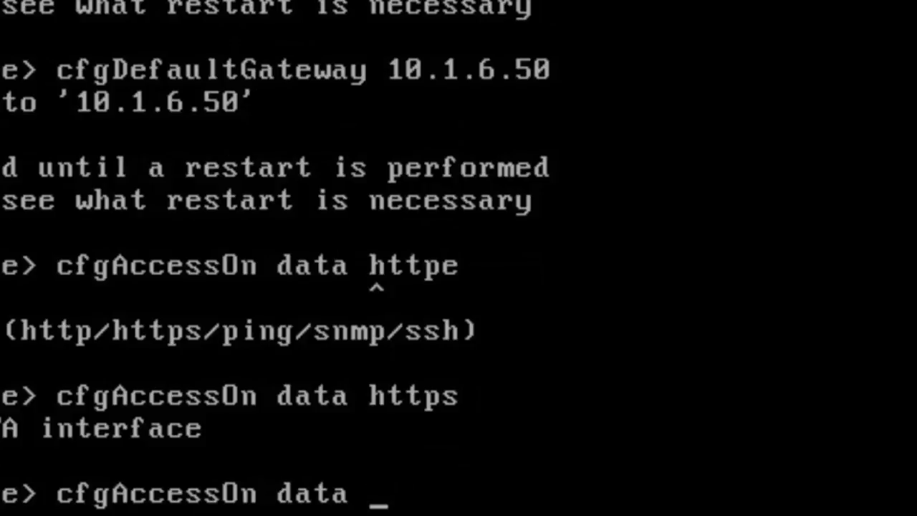
{"action": "type", "text": "ping"}
{"action": "key", "text": "Return"}
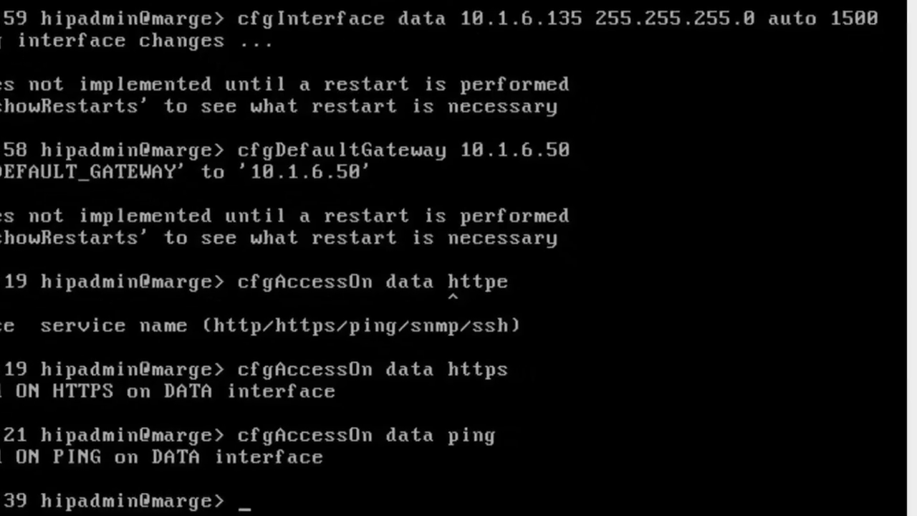
Check required restarts with showRestarts, then reboot the HyperIP unit.
{"action": "type", "text": "showRestarts"}
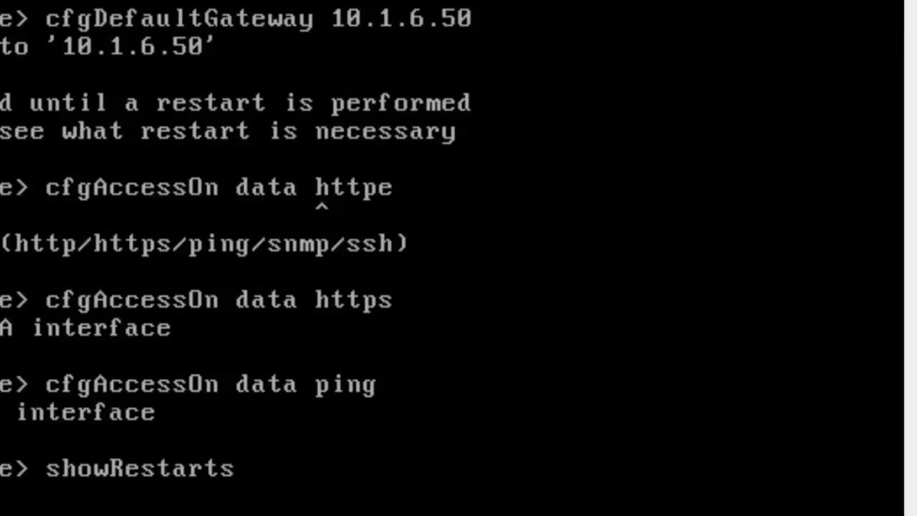
{"action": "key", "text": "Return"}
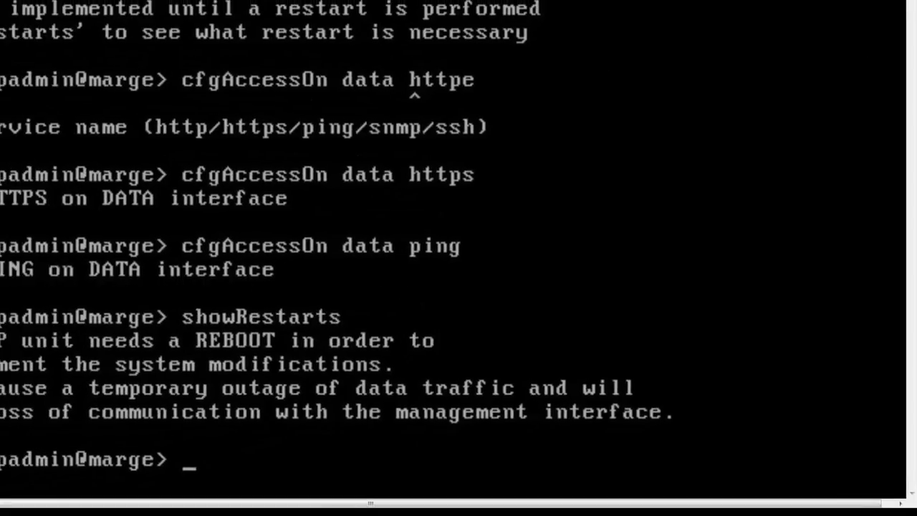
{"action": "type", "text": "reboo"}
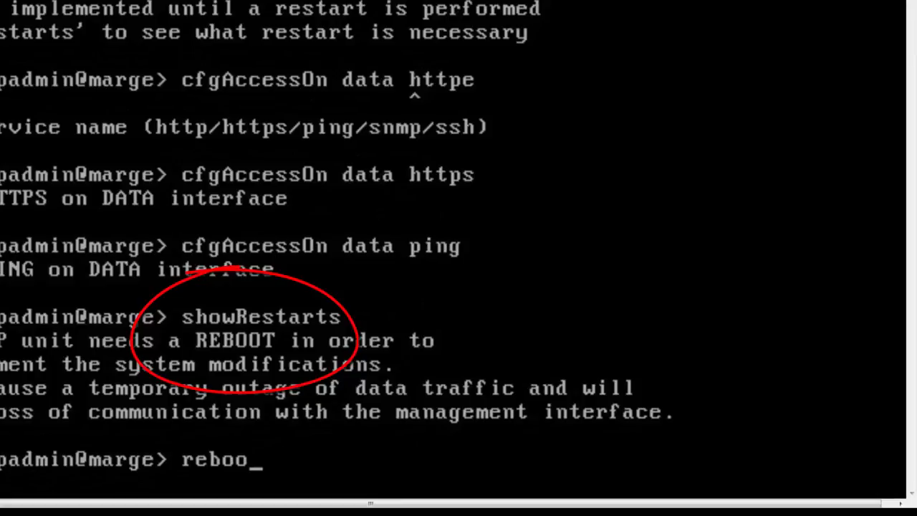
{"action": "type", "text": "t"}
{"action": "key", "text": "Return"}
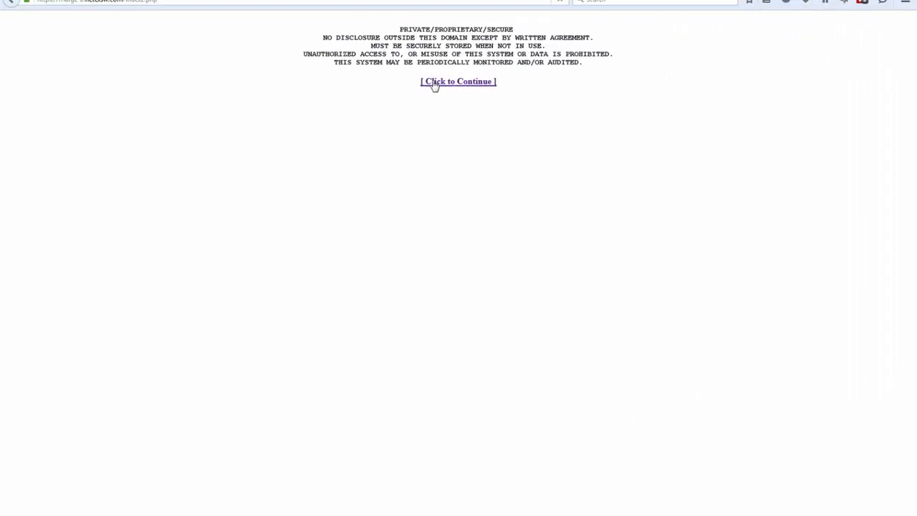
{"action": "left_click", "coordinate": [434, 85]}
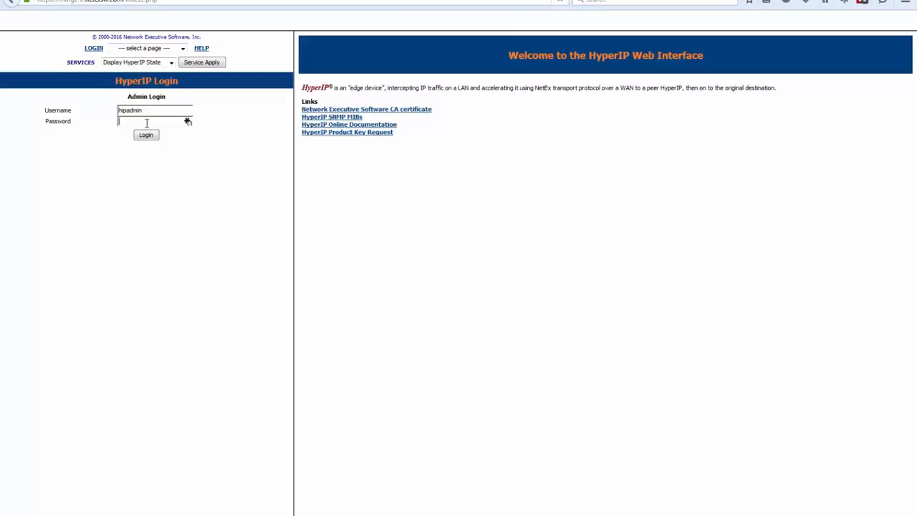
Log in to the HyperIP web interface with the admin password.
{"action": "type", "text": "••"}
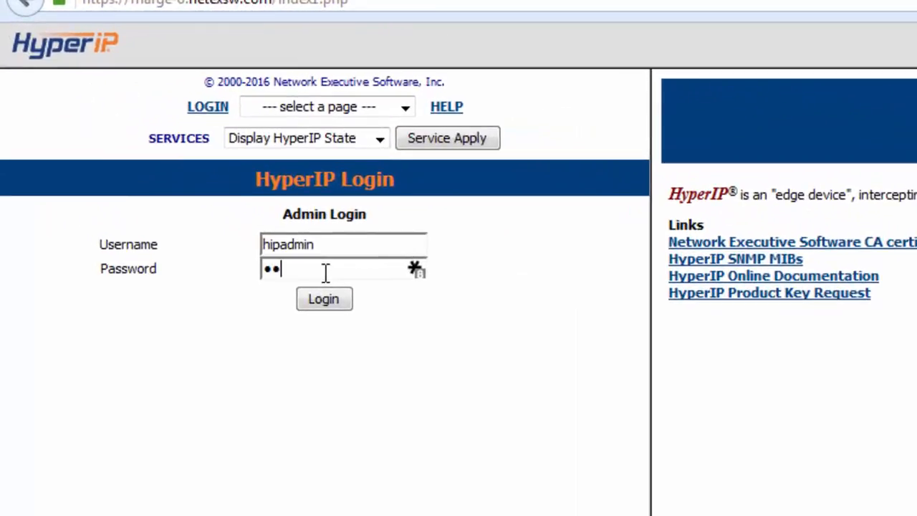
{"action": "type", "text": "••••••"}
{"action": "key", "text": "Return"}
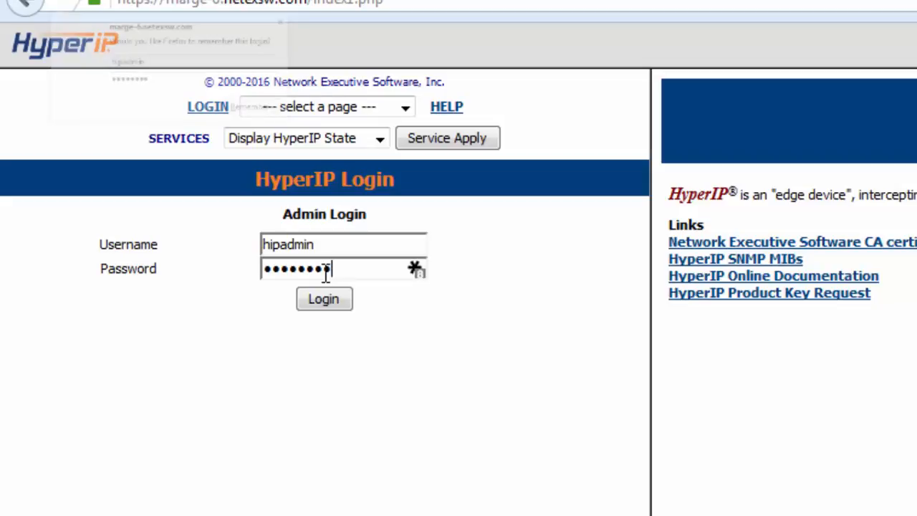
{"action": "key", "text": "Return"}
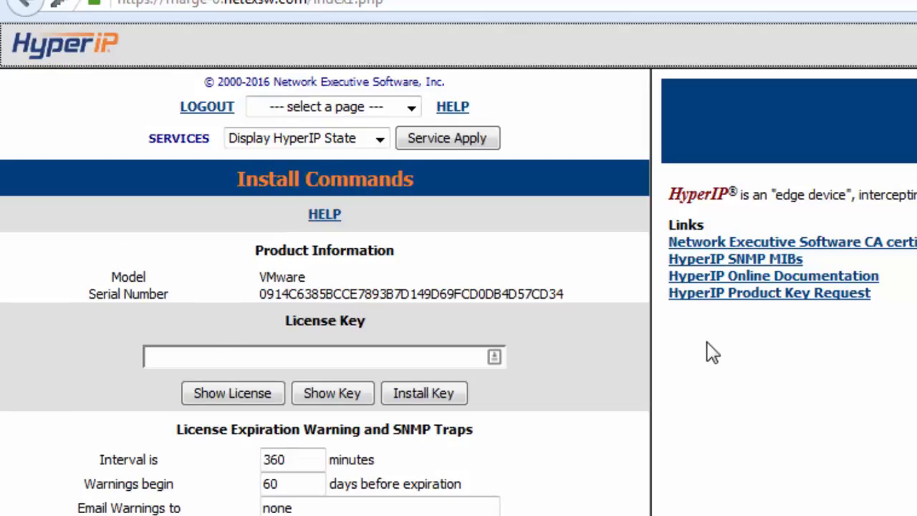
Select the appliance serial number under Product Information and follow the Product Key Request link.
{"action": "left_click", "coordinate": [412, 107]}
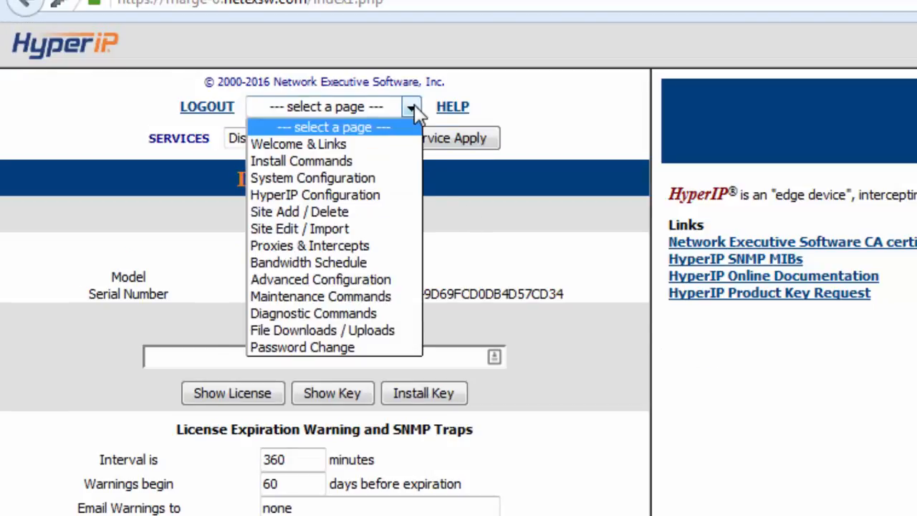
{"action": "left_click", "coordinate": [412, 108]}
{"action": "left_click", "coordinate": [381, 139]}
{"action": "left_click", "coordinate": [382, 141]}
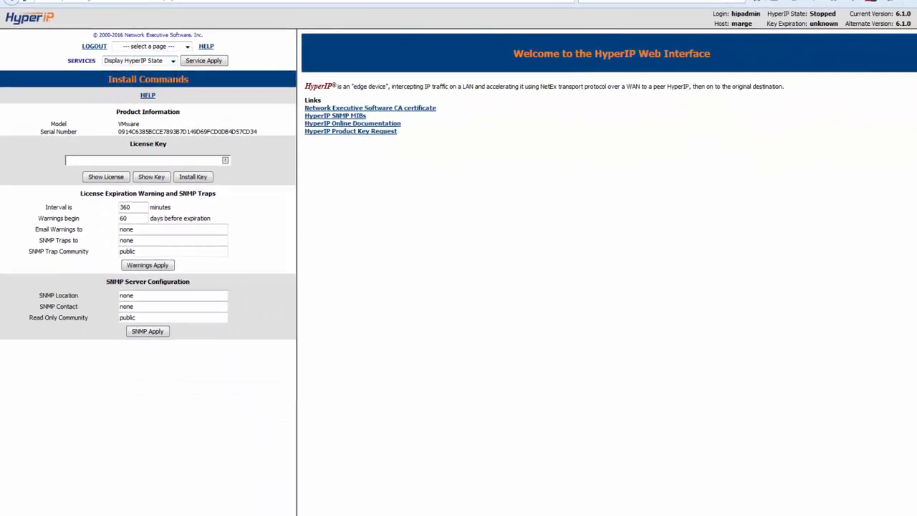
{"action": "double_click", "coordinate": [191, 131]}
{"action": "key", "text": "ctrl+c"}
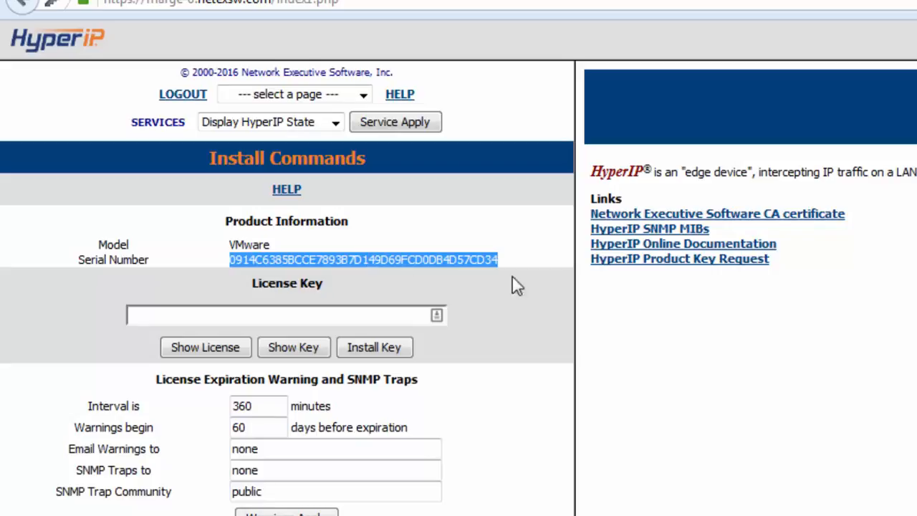
{"action": "left_click", "coordinate": [671, 263]}
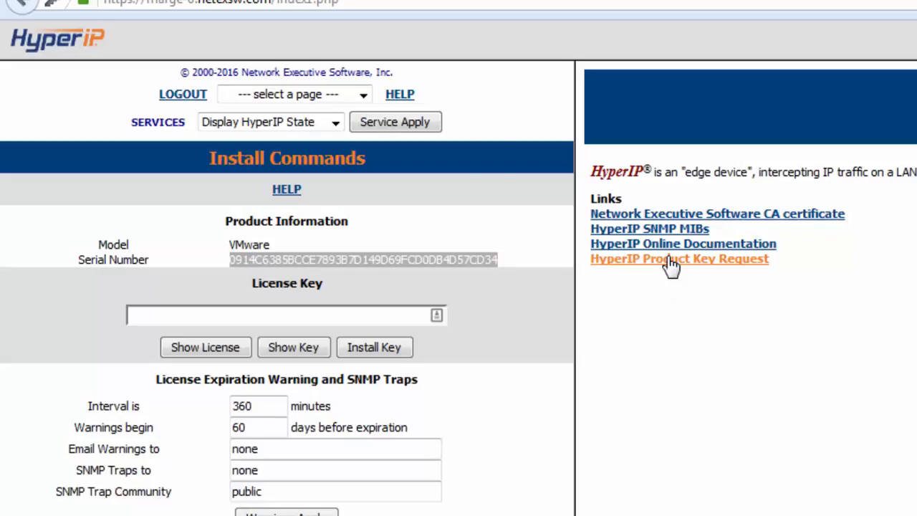
Fill the key request form with the serial number, contact e-mail and customer reference, then retrieve saved details.
{"action": "left_click", "coordinate": [431, 434]}
{"action": "key", "text": "ctrl+v"}
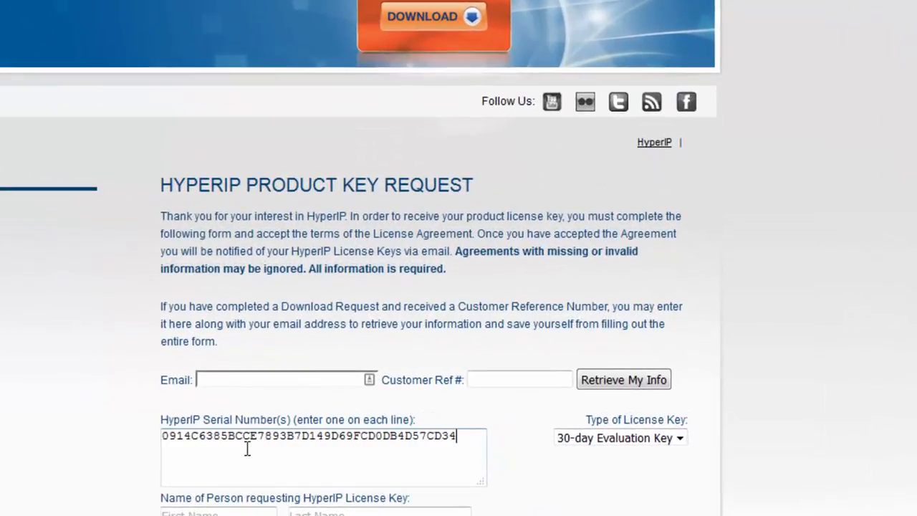
{"action": "left_click", "coordinate": [275, 380]}
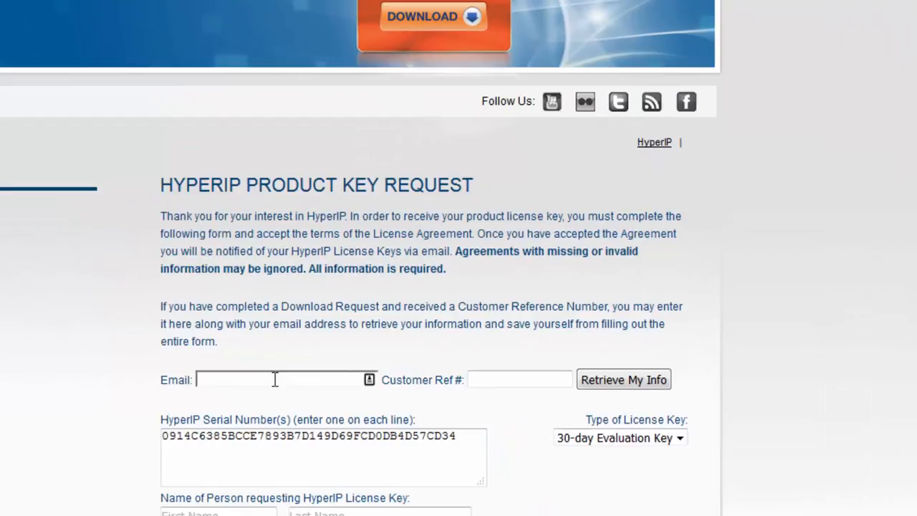
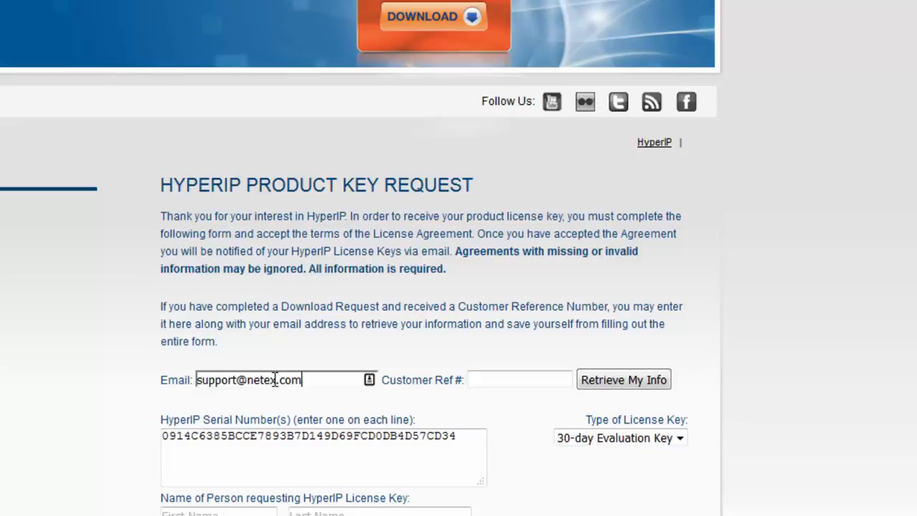
{"action": "left_click", "coordinate": [494, 379]}
{"action": "type", "text": "ddad822d49e0"}
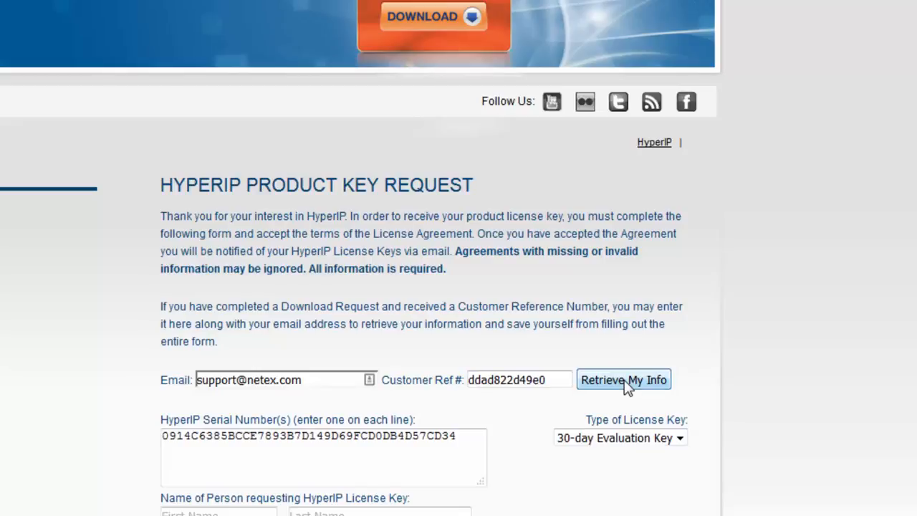
{"action": "left_click", "coordinate": [626, 386]}
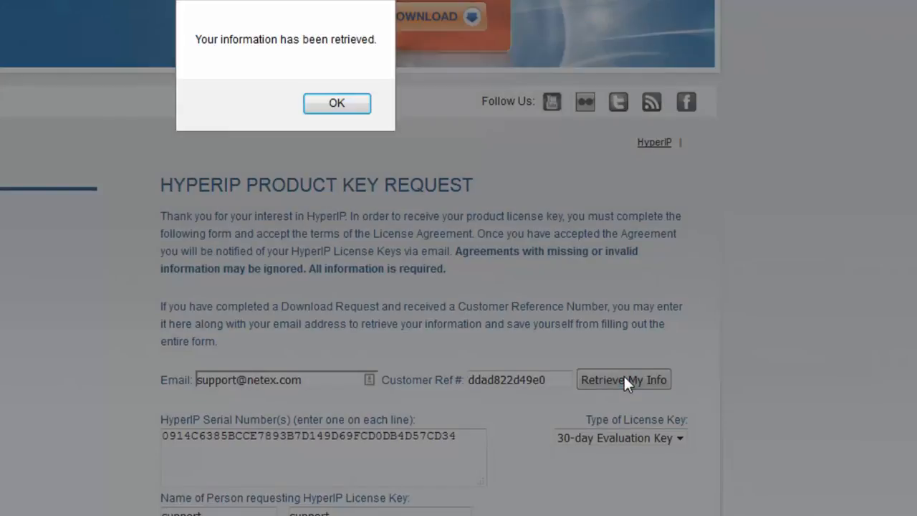
{"action": "left_click", "coordinate": [335, 103]}
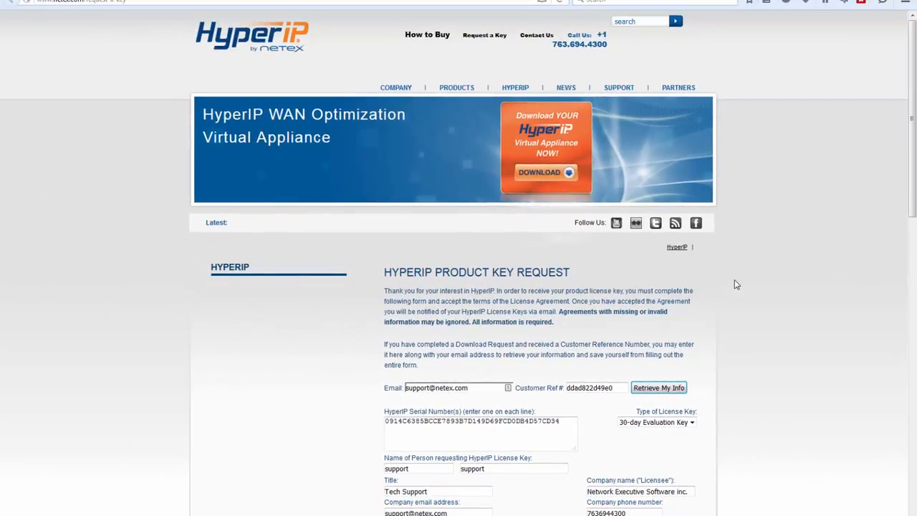
Scroll through the license agreement and accept it to submit the 30-day evaluation request.
{"action": "scroll", "coordinate": [734, 281], "scroll_direction": "down", "scroll_amount": 3}
{"action": "scroll", "coordinate": [738, 287], "scroll_direction": "down", "scroll_amount": 4}
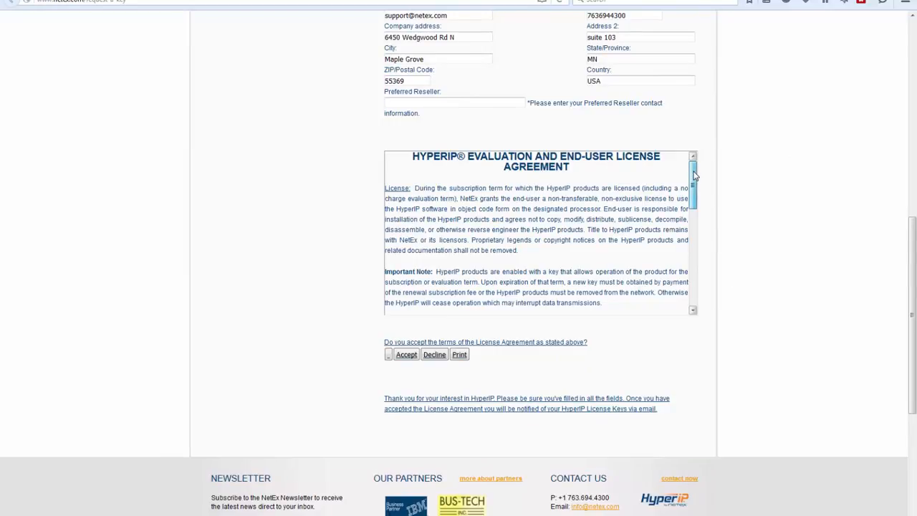
{"action": "left_click_drag", "start_coordinate": [693, 180], "coordinate": [692, 283]}
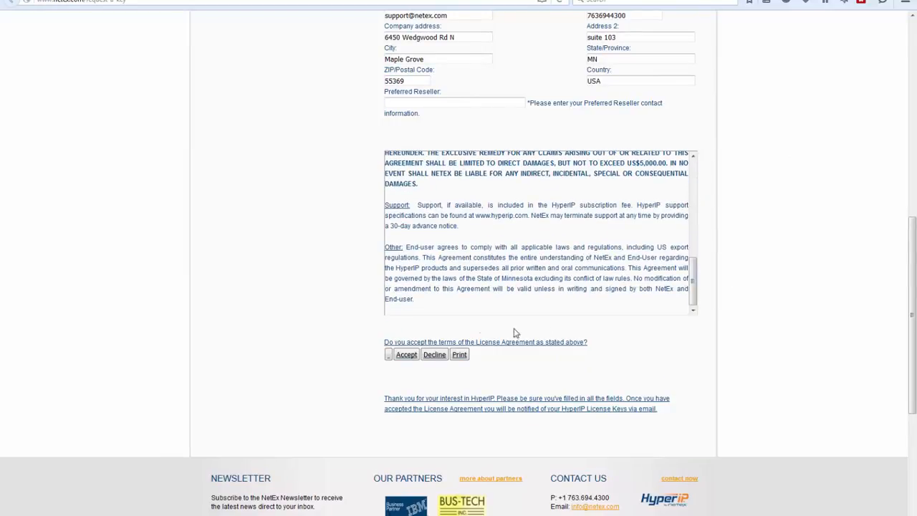
{"action": "left_click", "coordinate": [406, 356]}
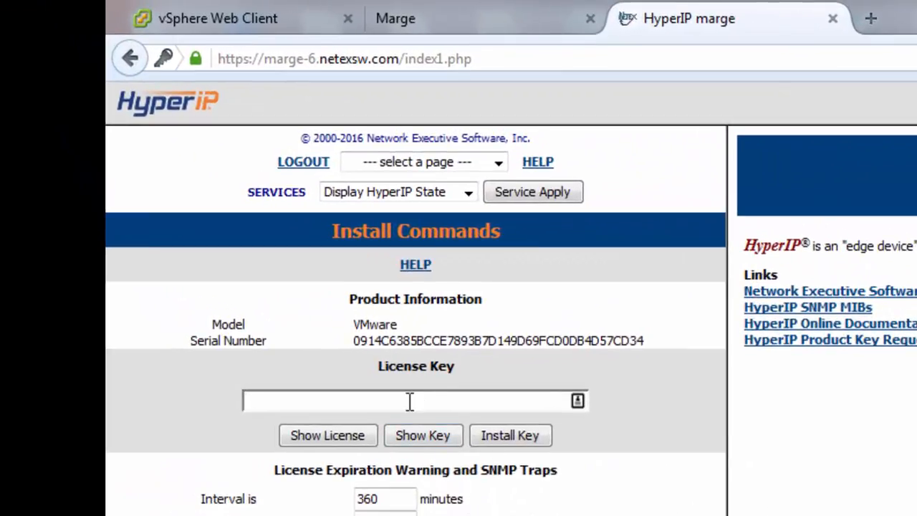
Paste the evaluation license key into the License Key field and install it.
{"action": "key", "text": "ctrl+v"}
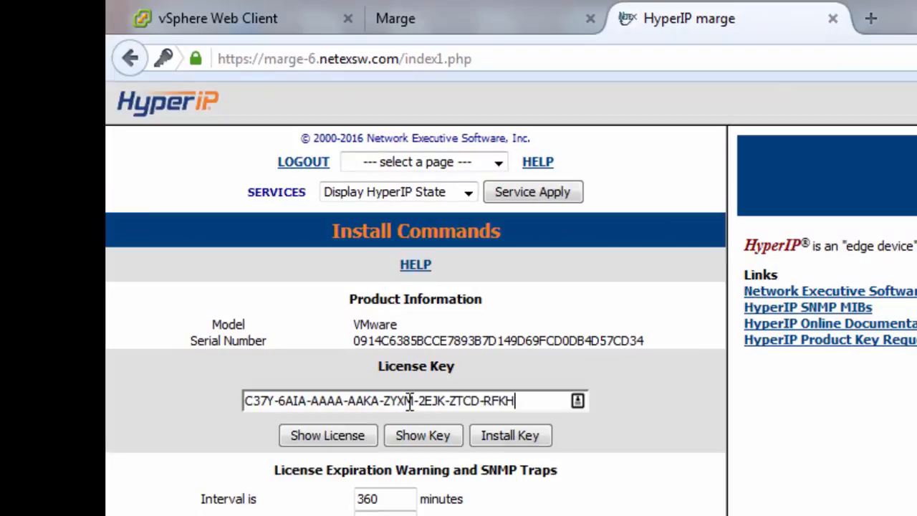
{"action": "left_click", "coordinate": [510, 435]}
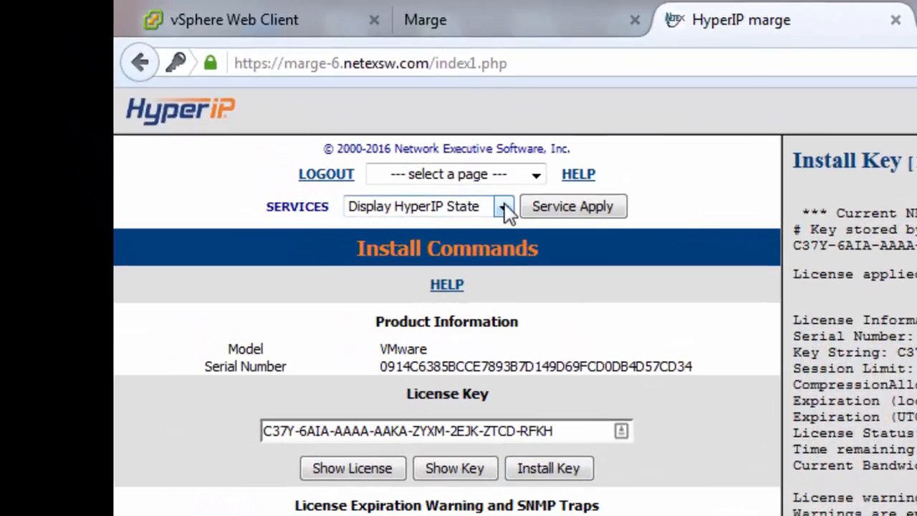
Apply Show Pending Restarts to check whether any HyperIP restarts are pending.
{"action": "left_click", "coordinate": [205, 85]}
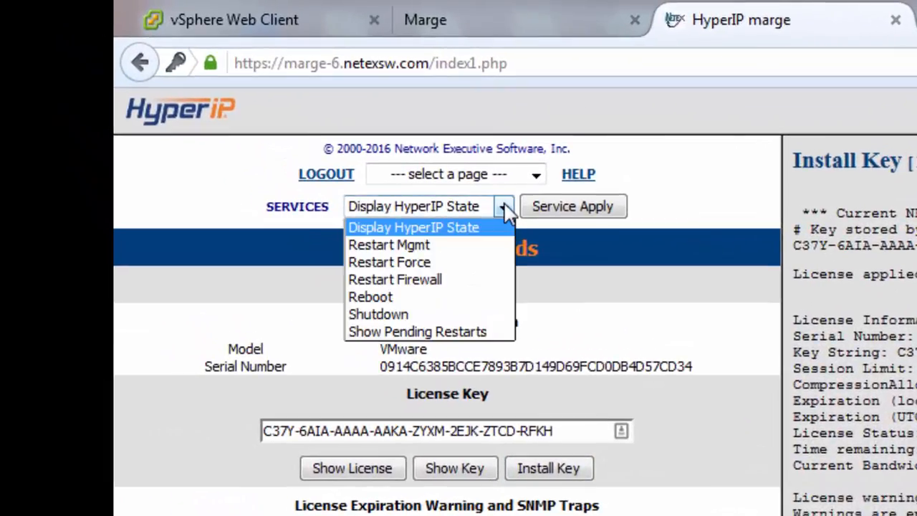
{"action": "left_click", "coordinate": [423, 331]}
{"action": "left_click", "coordinate": [569, 215]}
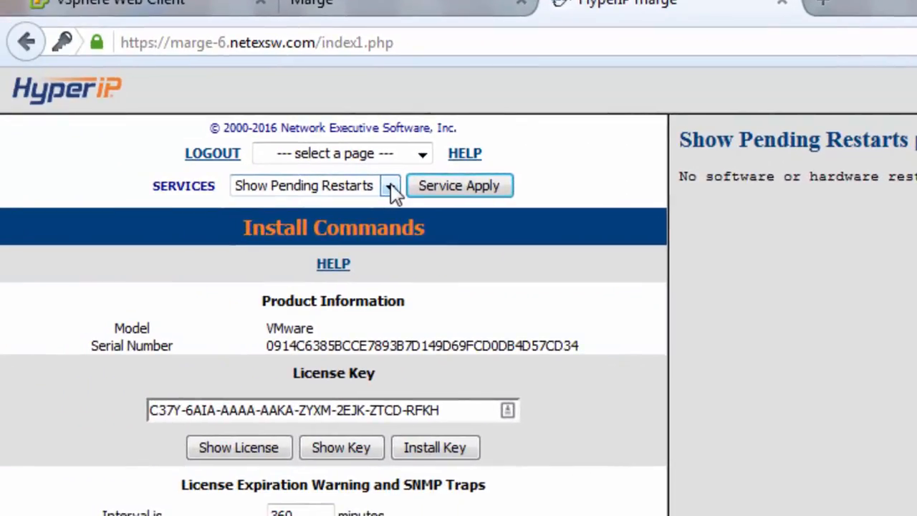
Run and confirm Restart Force on the HyperIP appliance, then return to the home page.
{"action": "left_click", "coordinate": [391, 188]}
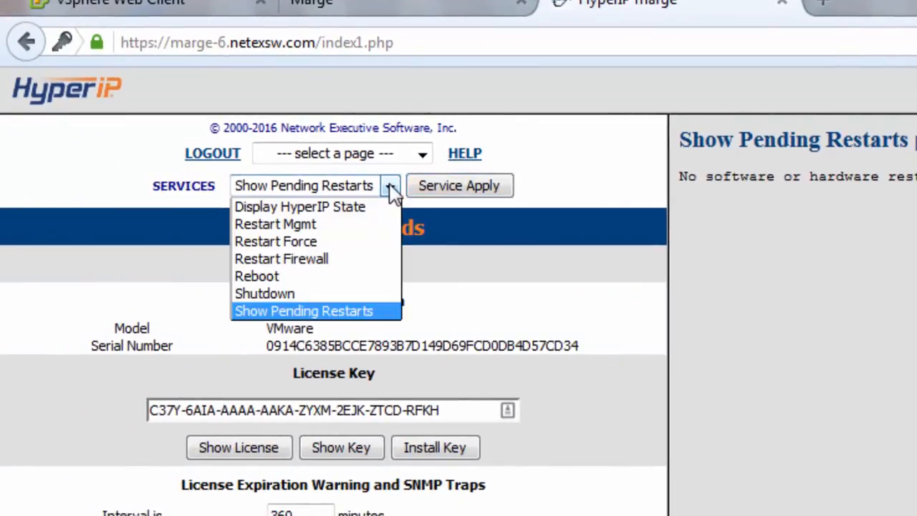
{"action": "left_click", "coordinate": [313, 241]}
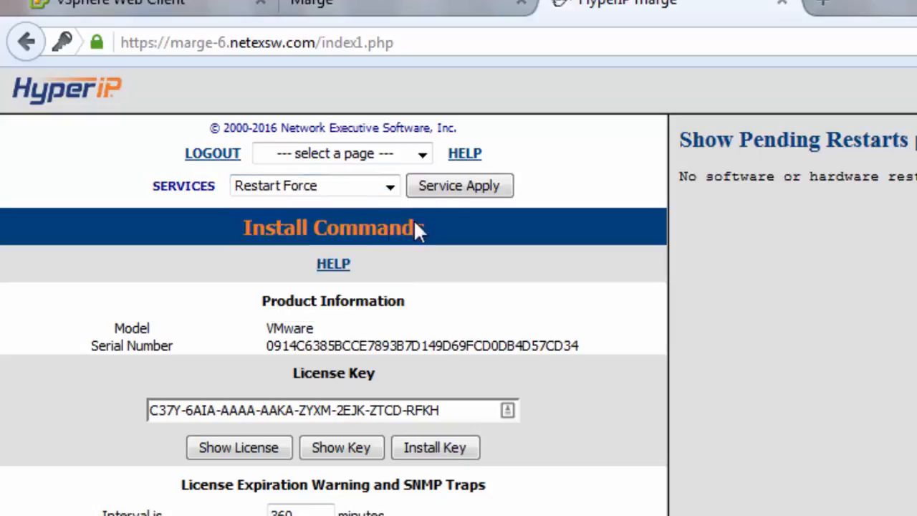
{"action": "left_click", "coordinate": [454, 192]}
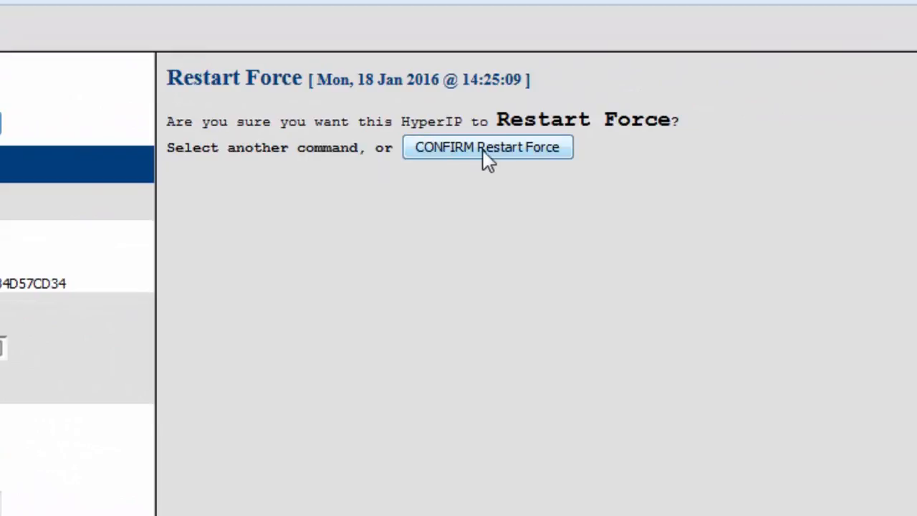
{"action": "left_click", "coordinate": [492, 155]}
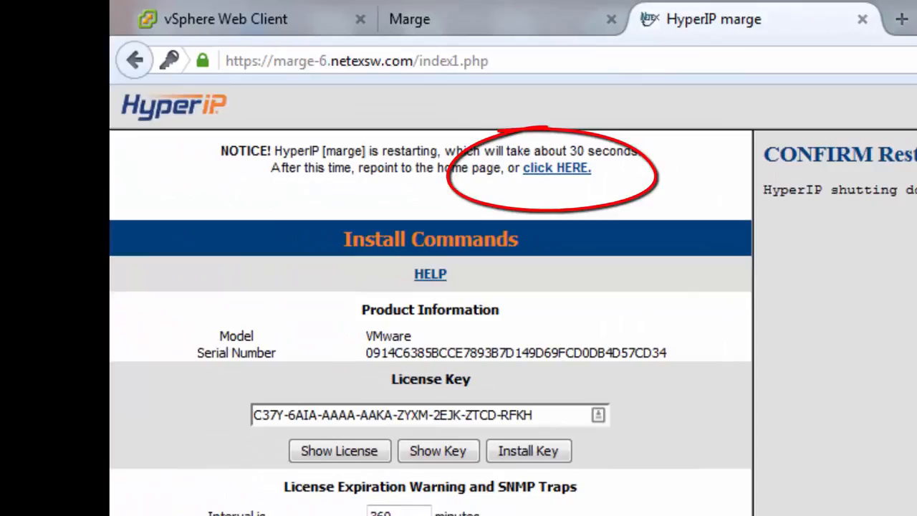
{"action": "left_click", "coordinate": [571, 172]}
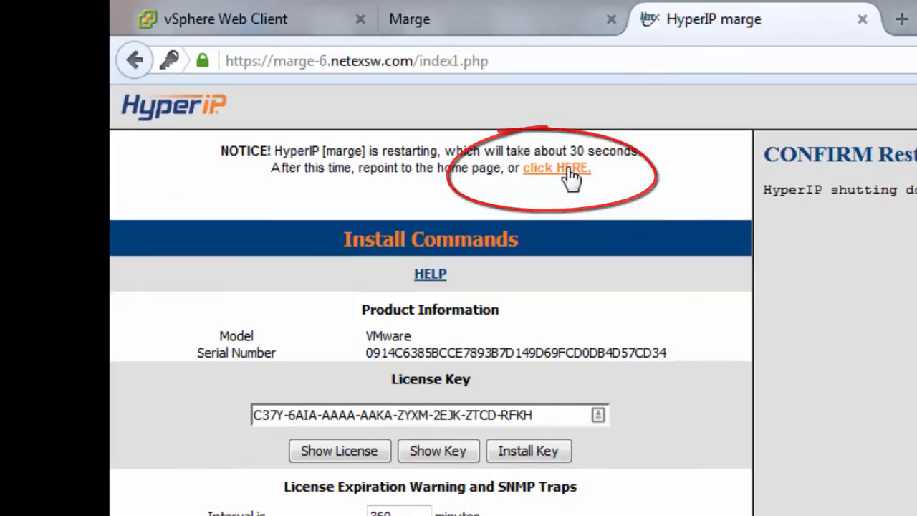